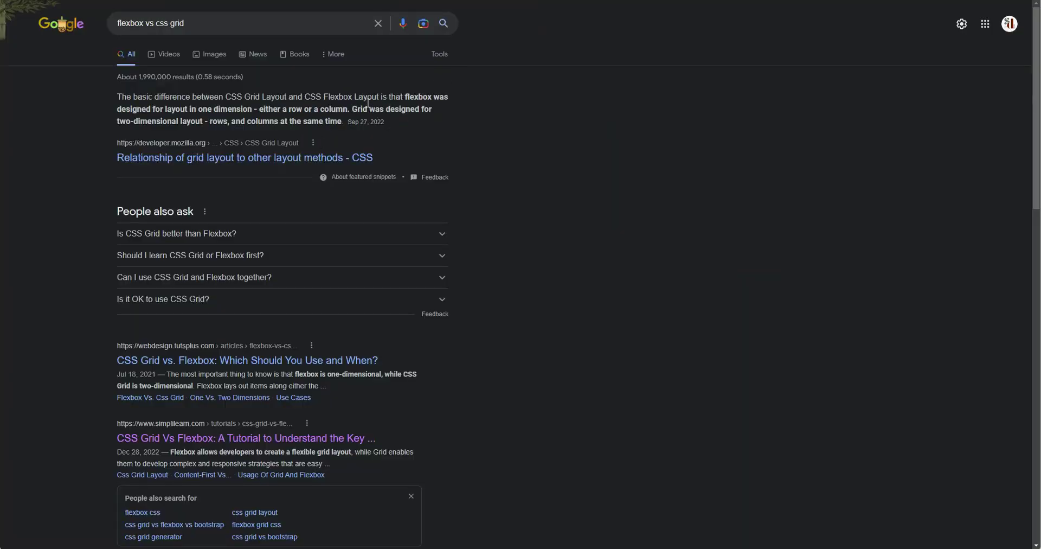
Read the search summary comparing flexbox with CSS grid, and the article's CSS Grid Layout and CSS Flexbox sections.
drag(355, 97, 344, 121)
click(368, 105)
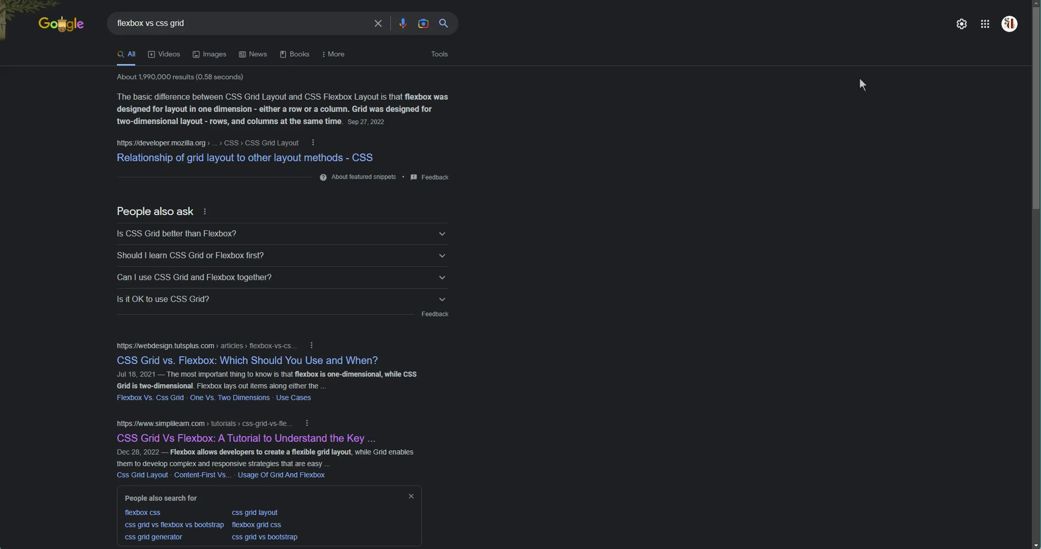
drag(324, 97, 379, 98)
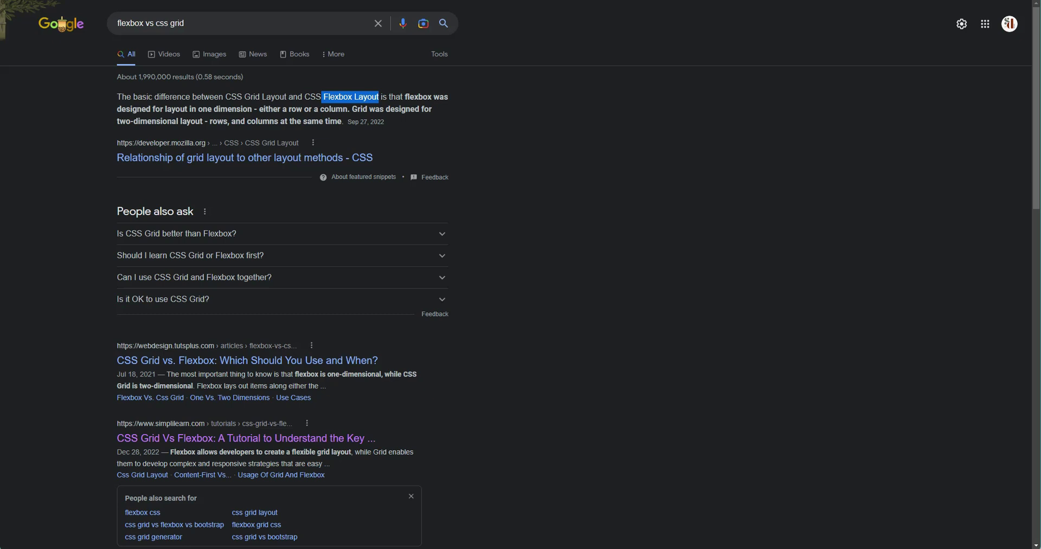
click(227, 98)
drag(227, 98, 284, 97)
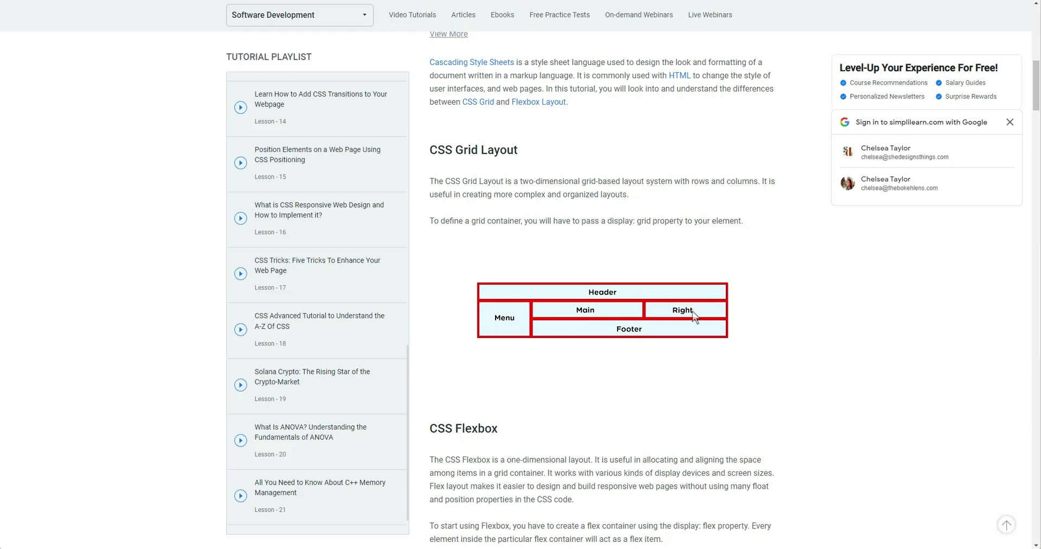
scroll(737, 366, down, 6)
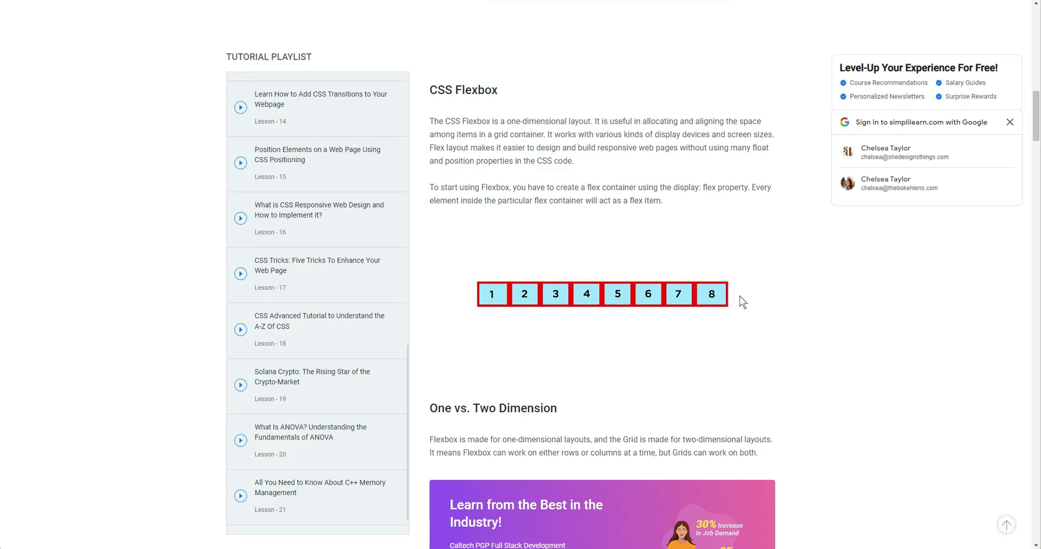
scroll(742, 309, down, 2)
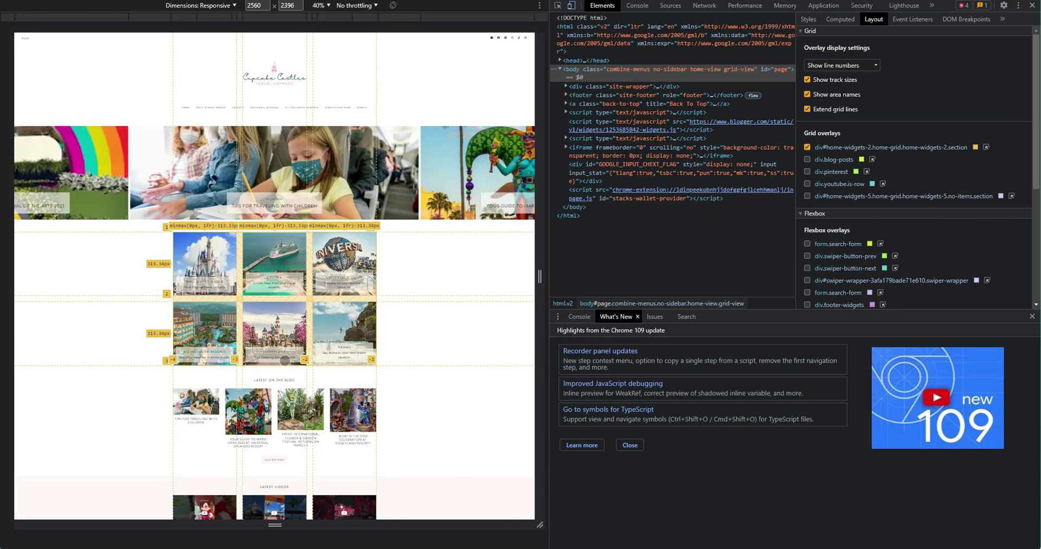
Examine the home page with its grid overlay and the shop page's layout in the responsive view.
scroll(409, 282, down, 3)
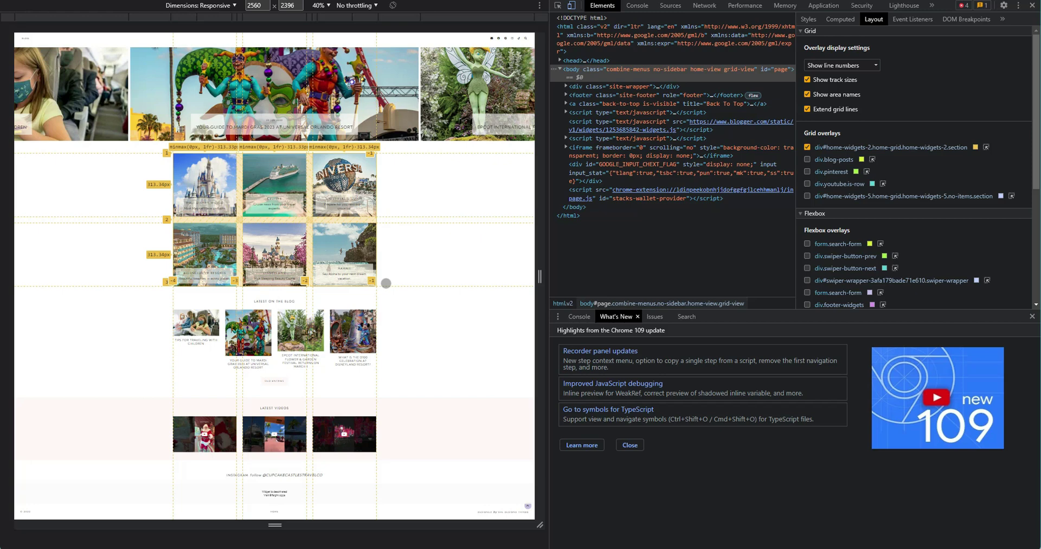
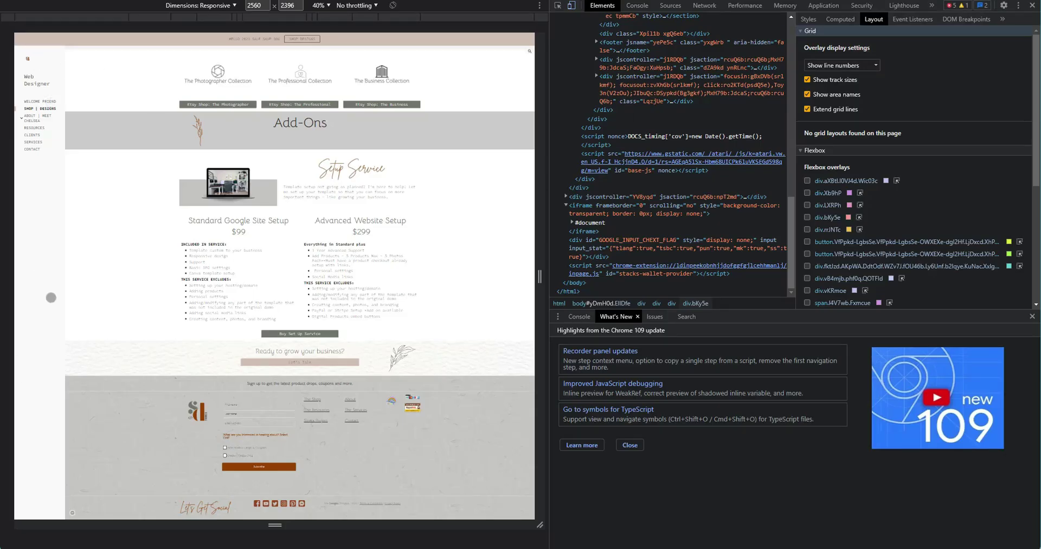
scroll(403, 289, up, 15)
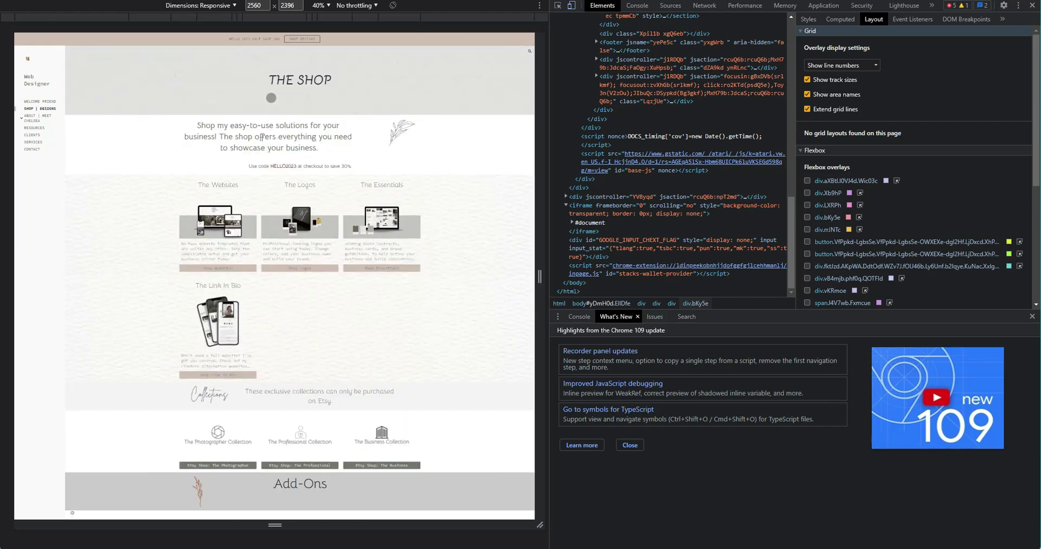
click(28, 60)
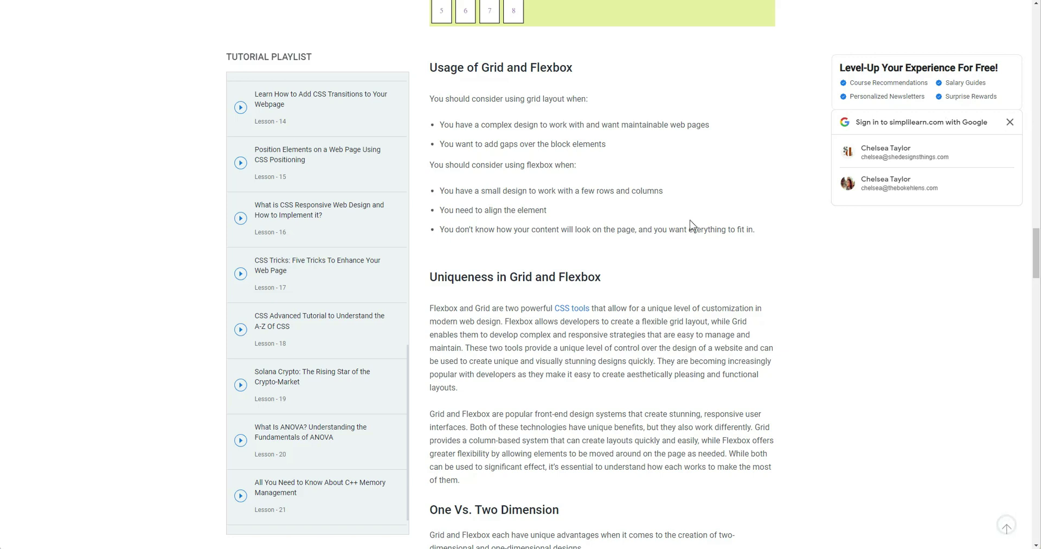
Review the article's "Usage of Grid and Flexbox" section on when to use each layout.
scroll(691, 225, up, 2)
scroll(689, 216, down, 2)
scroll(687, 213, up, 2)
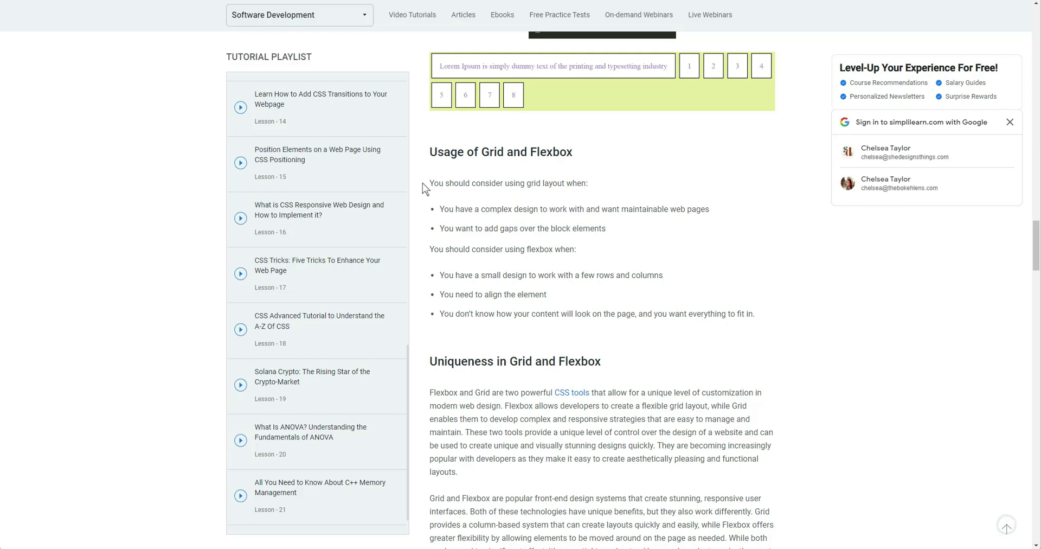
drag(431, 184, 753, 316)
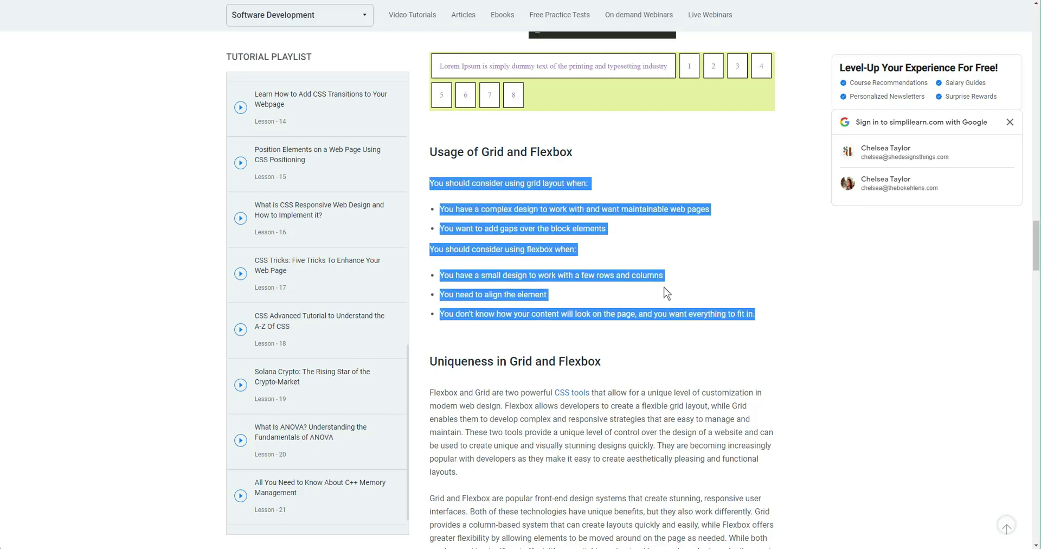
click(438, 184)
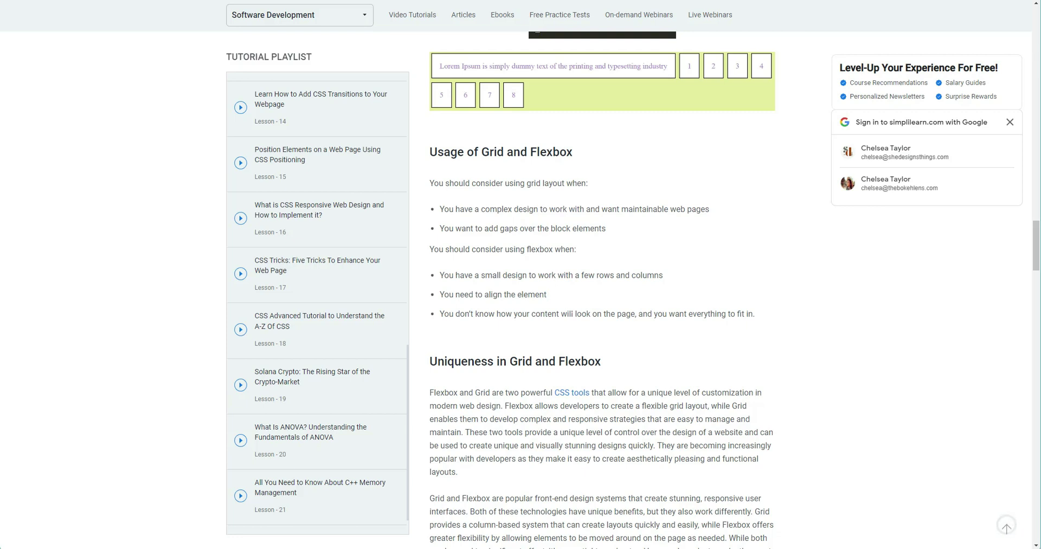
scroll(572, 323, down, 2)
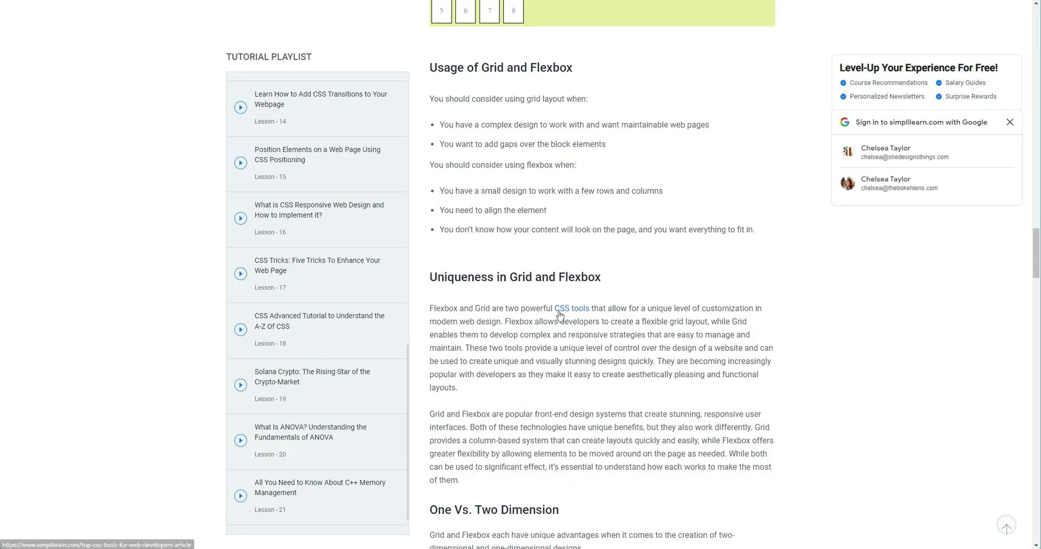
scroll(560, 315, up, 5)
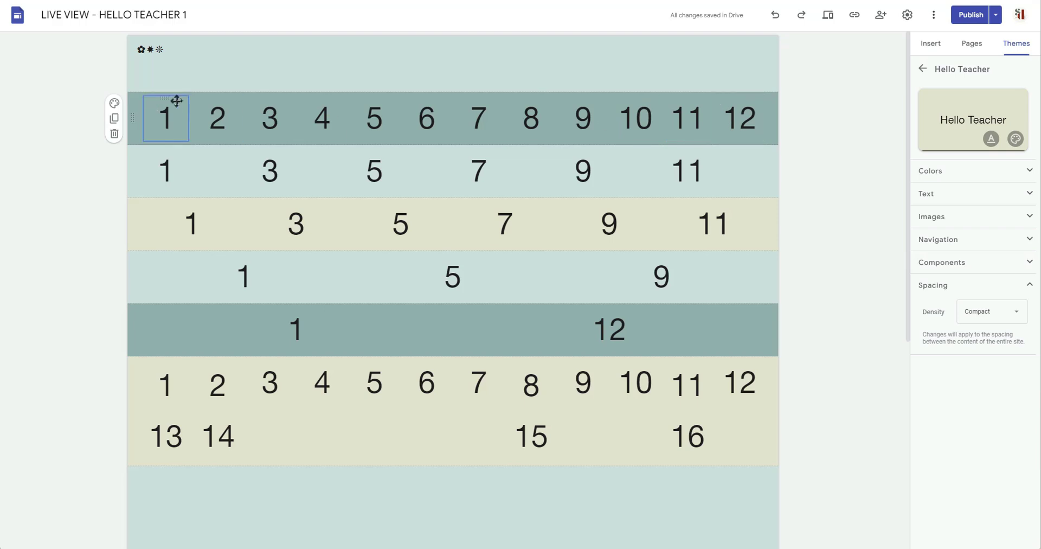
In the Google Sites editor, reveal the Compact column guides by picking up text box 1 in the first row.
drag(166, 100, 165, 104)
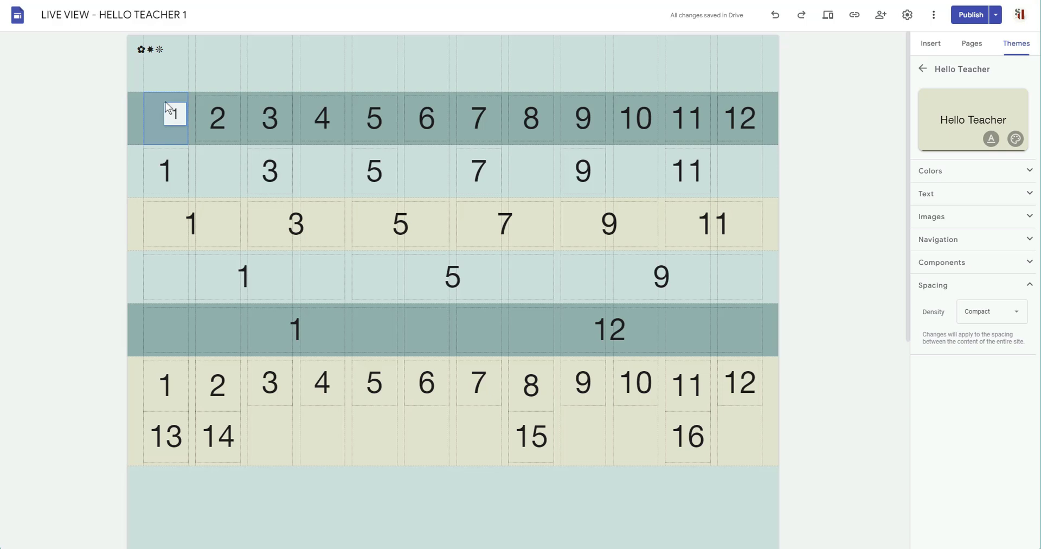
drag(165, 102, 165, 103)
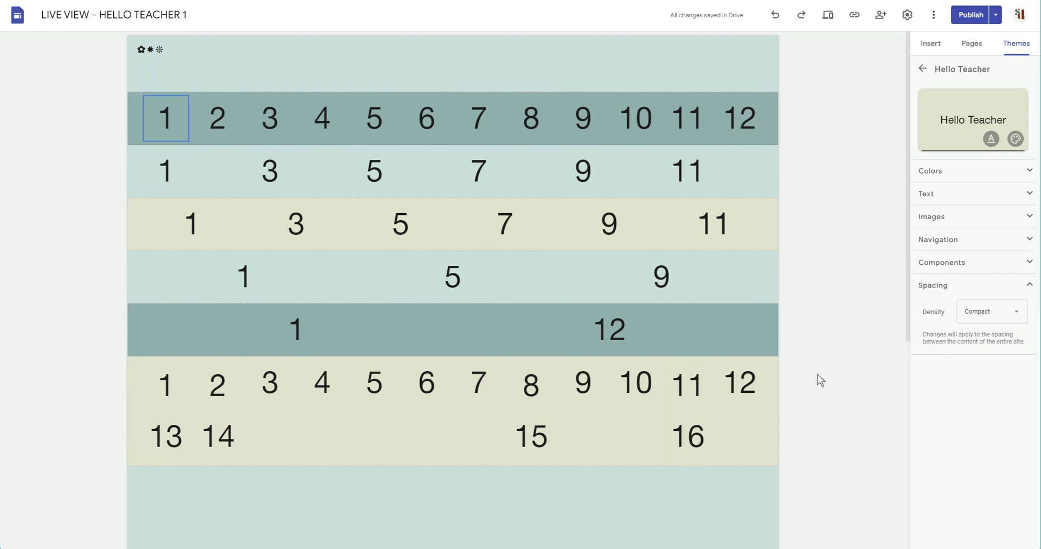
Set the theme's spacing density to Cozy and reveal its column guides using text box 1 in the first row.
click(1006, 314)
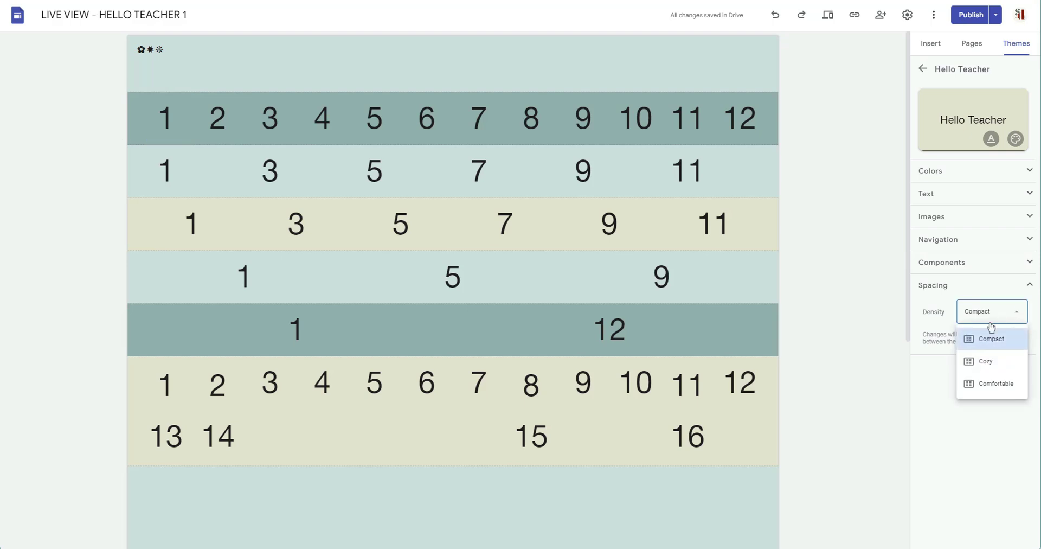
click(1002, 364)
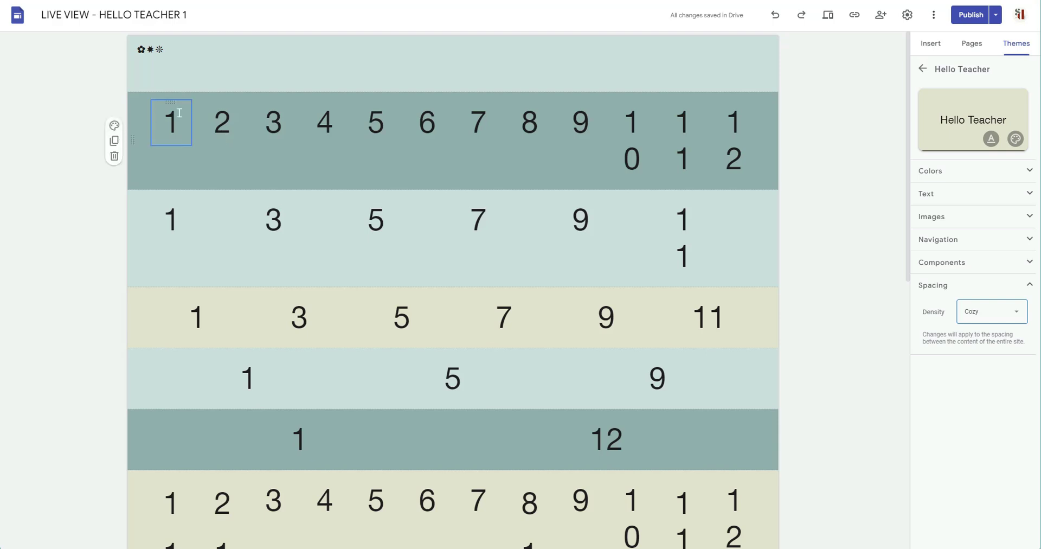
drag(171, 100, 178, 118)
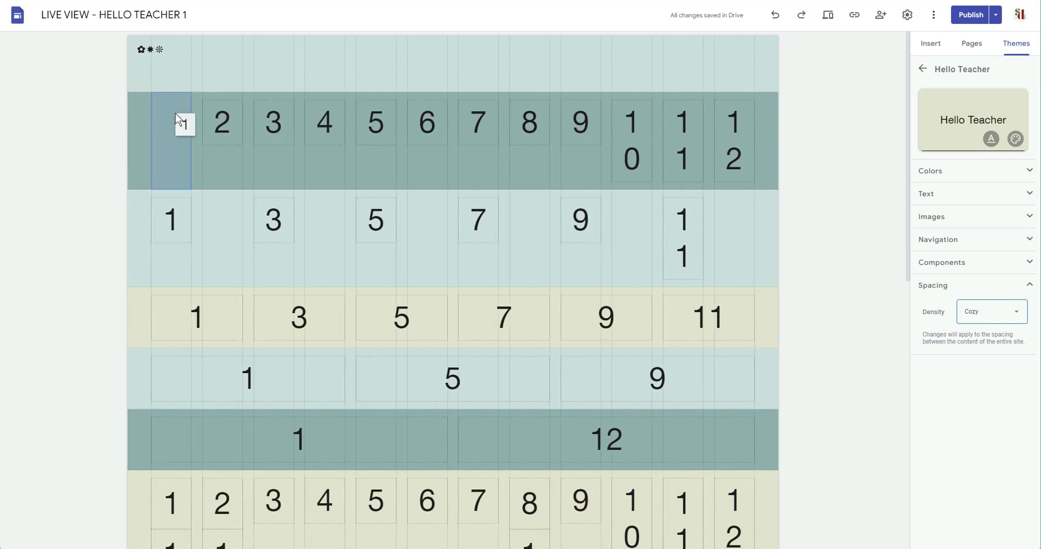
drag(176, 113, 176, 109)
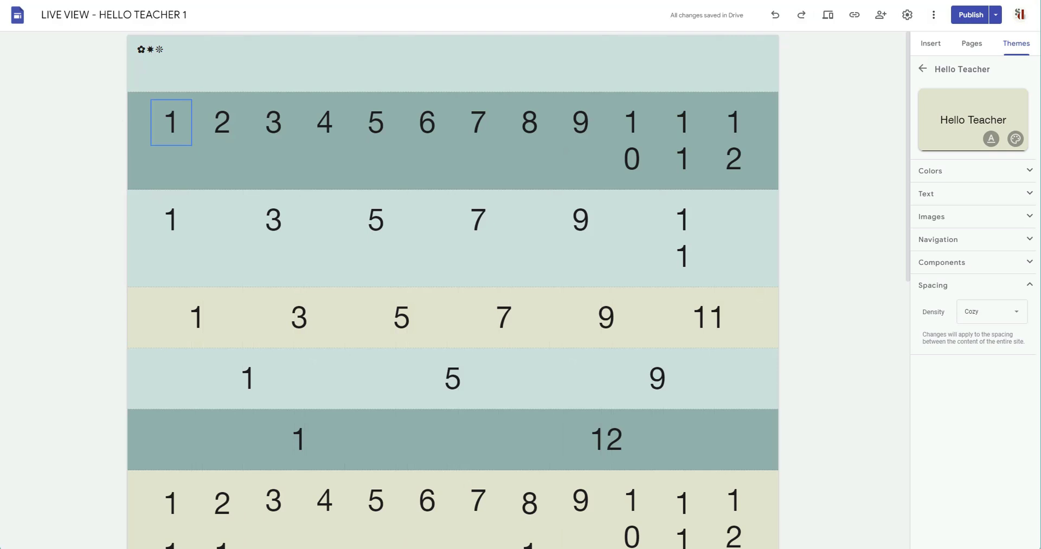
Set the theme's spacing density to Comfortable and check how the numbered sections wrap down the page.
click(1021, 316)
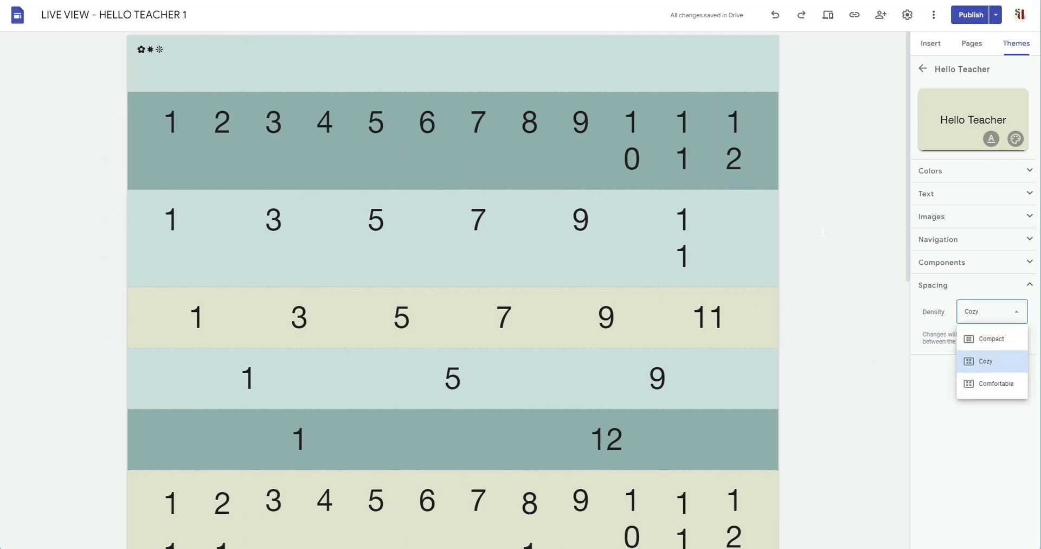
click(1005, 388)
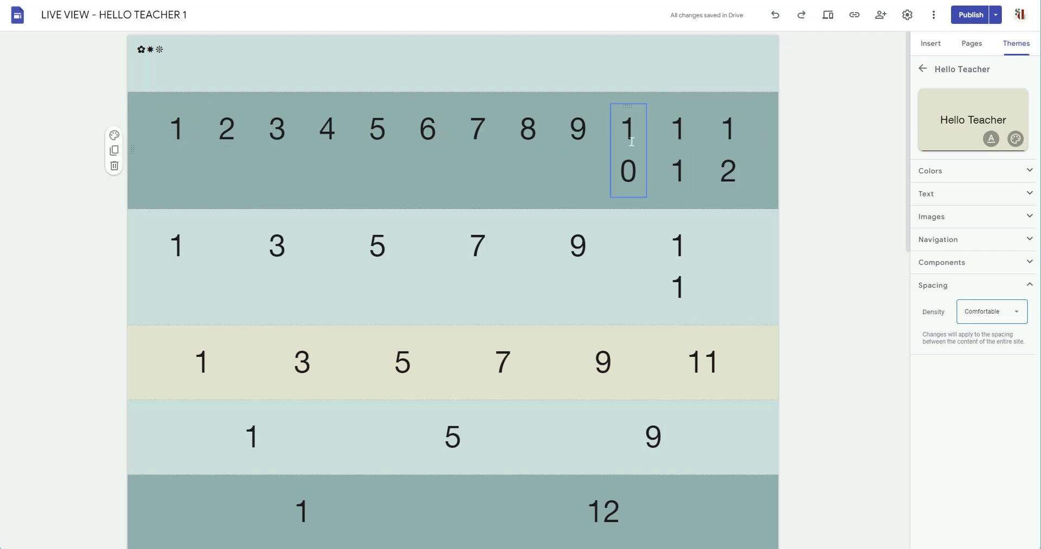
scroll(721, 274, down, 8)
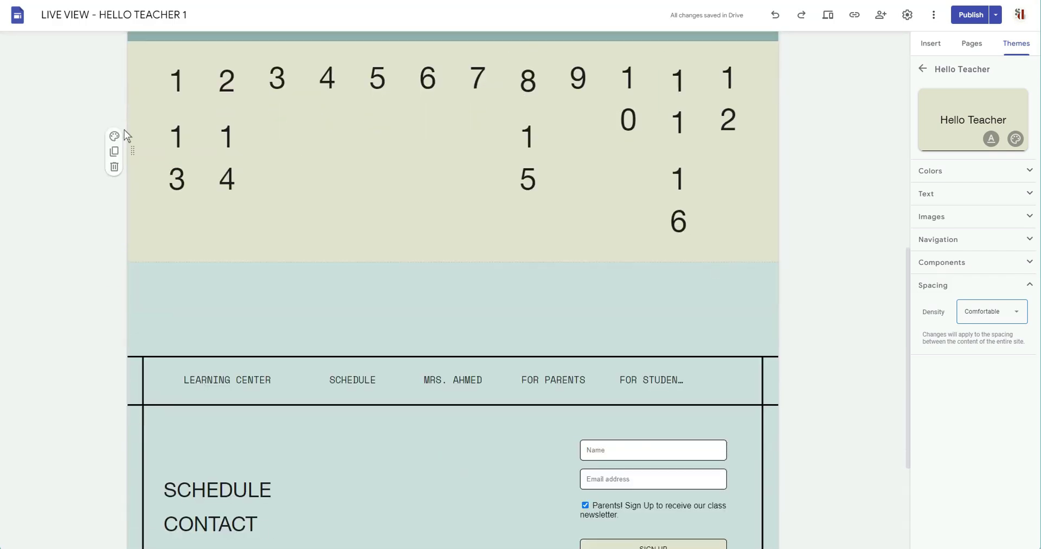
scroll(577, 225, up, 2)
scroll(577, 225, up, 2)
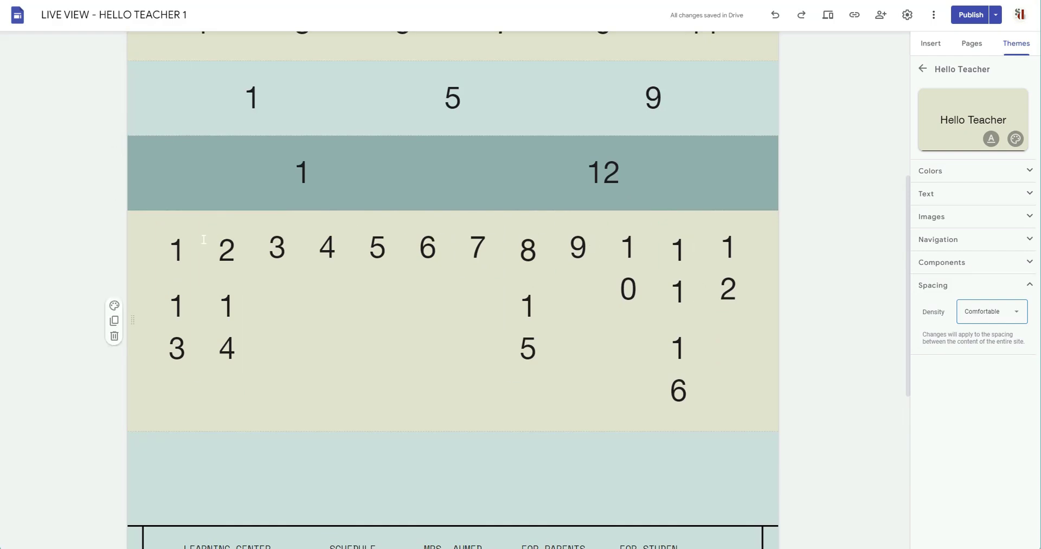
scroll(444, 225, up, 6)
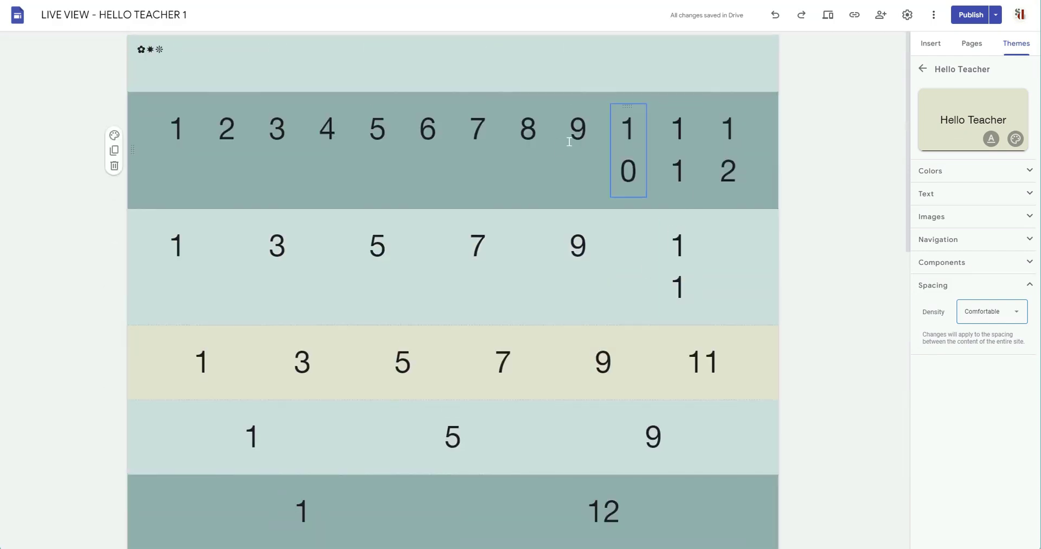
Compare the Compact and Comfortable spacing densities by alternating between them, and leave the theme on Compact.
click(984, 316)
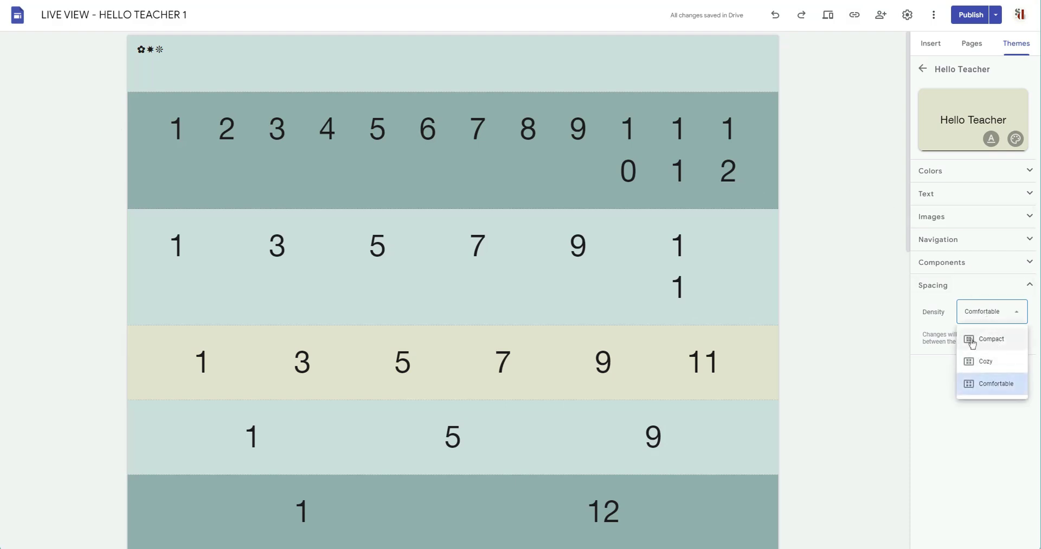
click(979, 341)
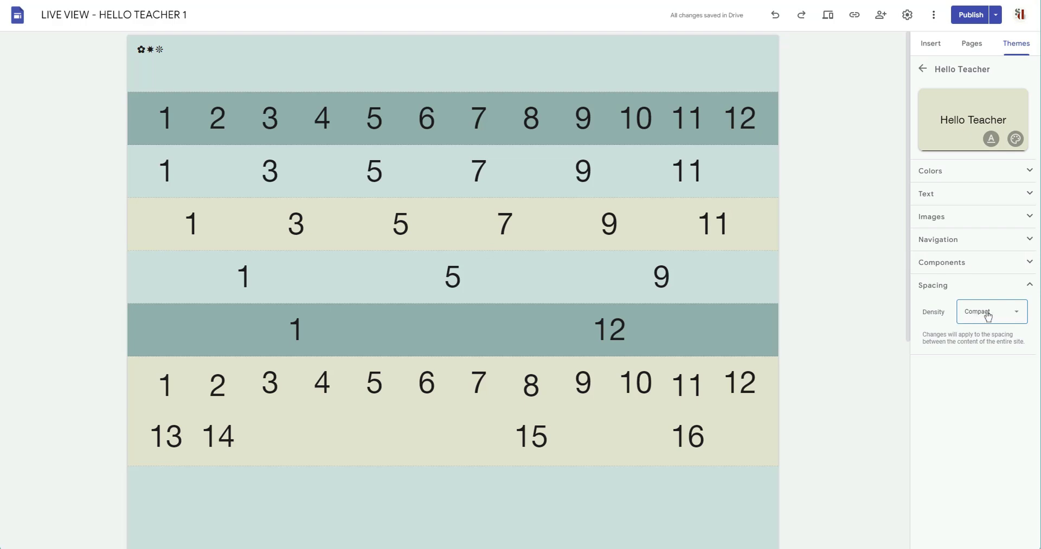
click(984, 314)
click(980, 386)
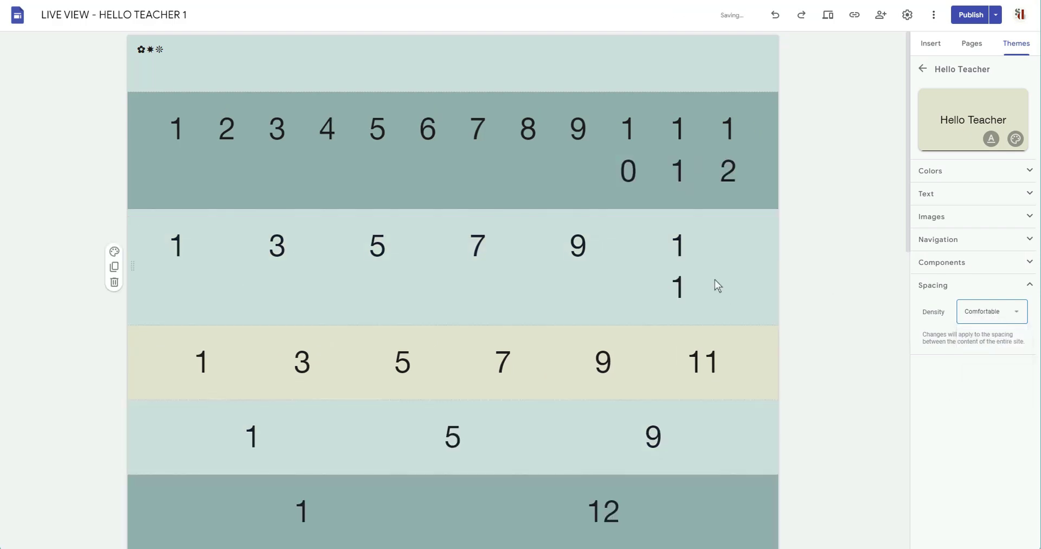
click(984, 313)
click(954, 343)
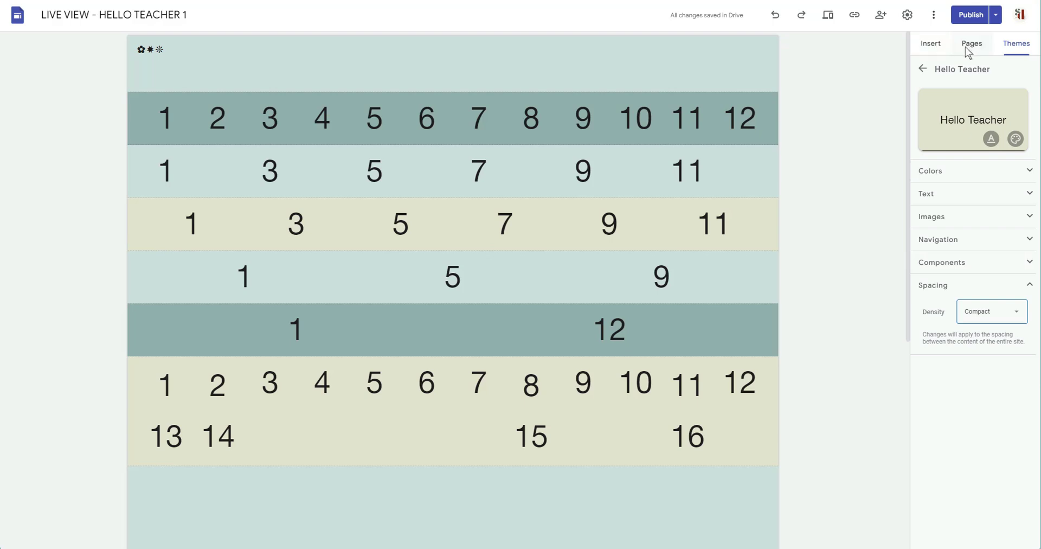
Move the two-row section containing numbers 1 to 16 above all other numbered sections, directly below the header.
click(930, 44)
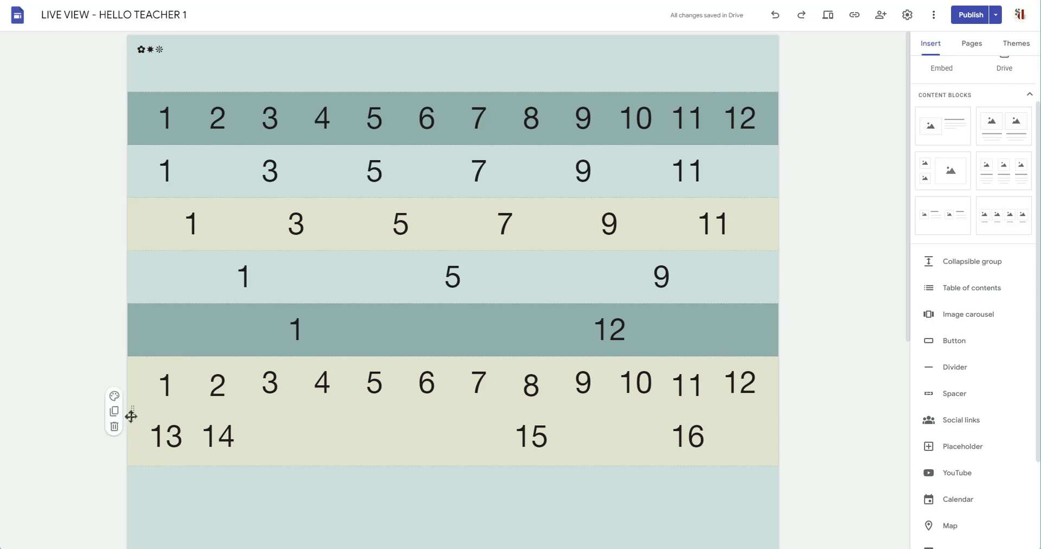
drag(131, 415, 156, 93)
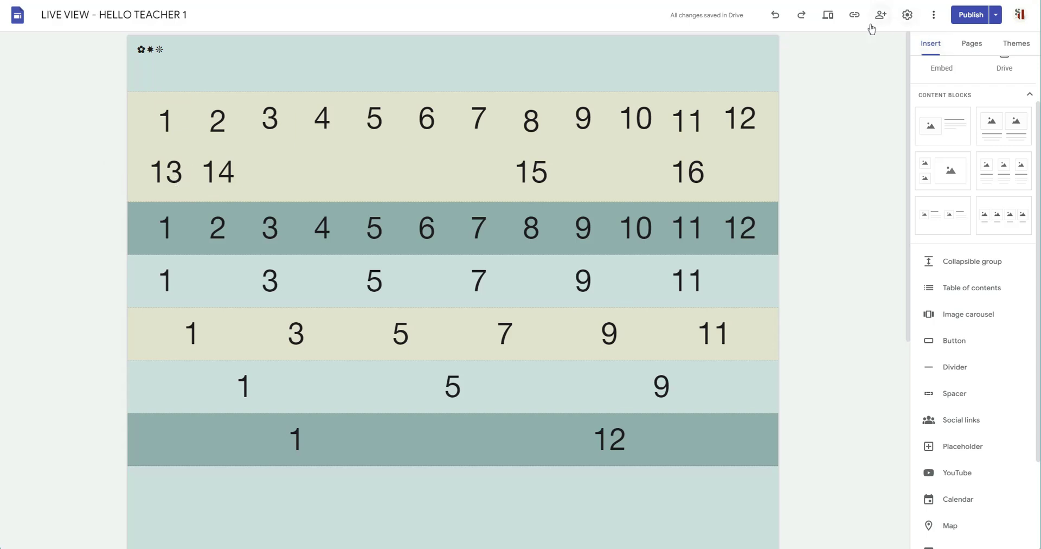
Preview the site at phone size, check the stacking order of the numbered boxes, and exit the preview.
click(827, 14)
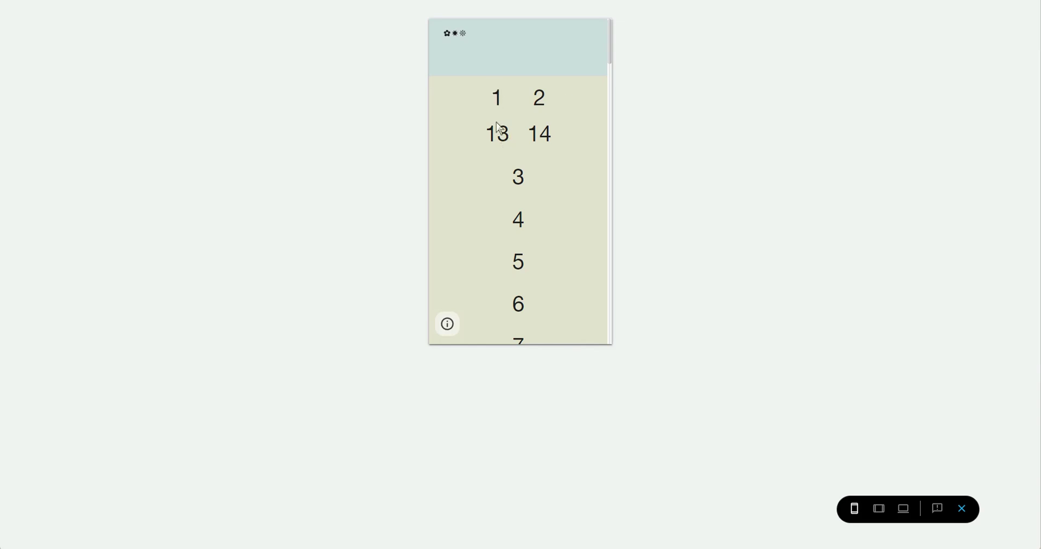
scroll(516, 186, down, 6)
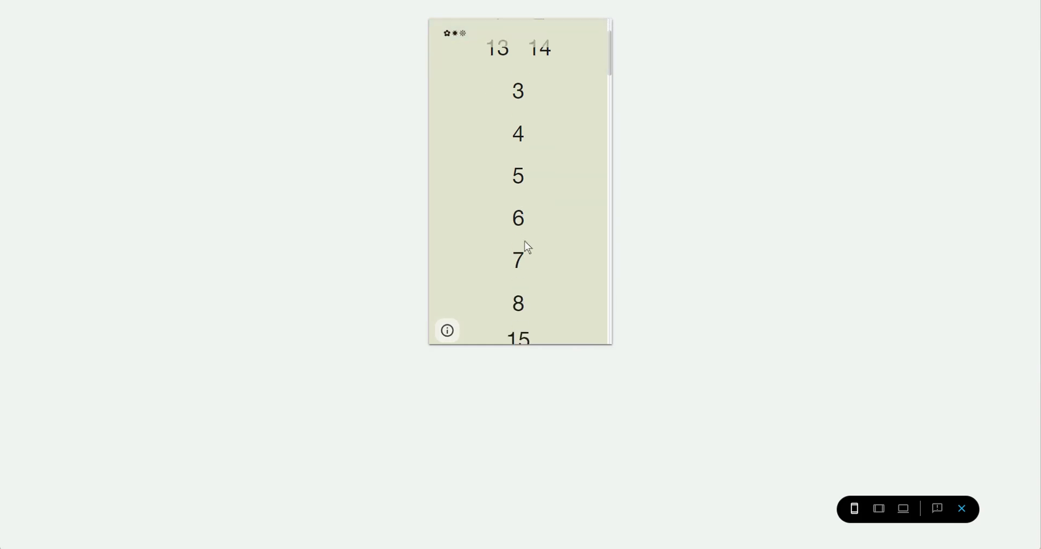
scroll(521, 218, up, 2)
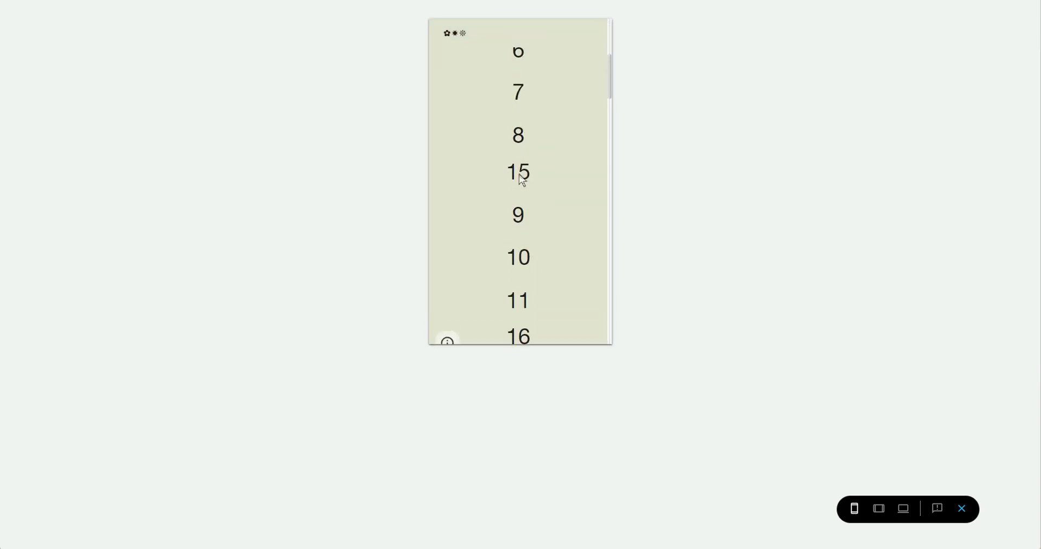
scroll(539, 217, down, 3)
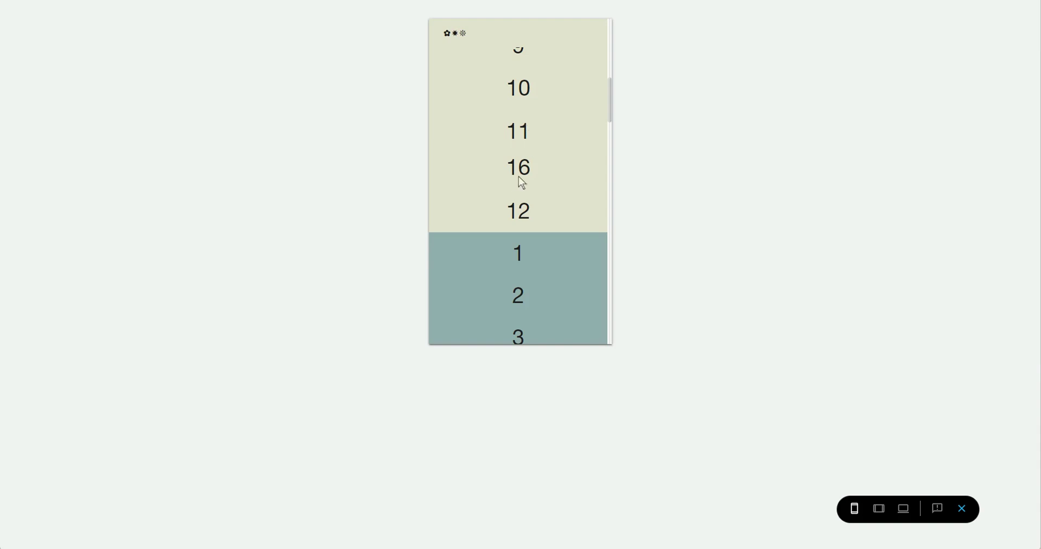
click(962, 508)
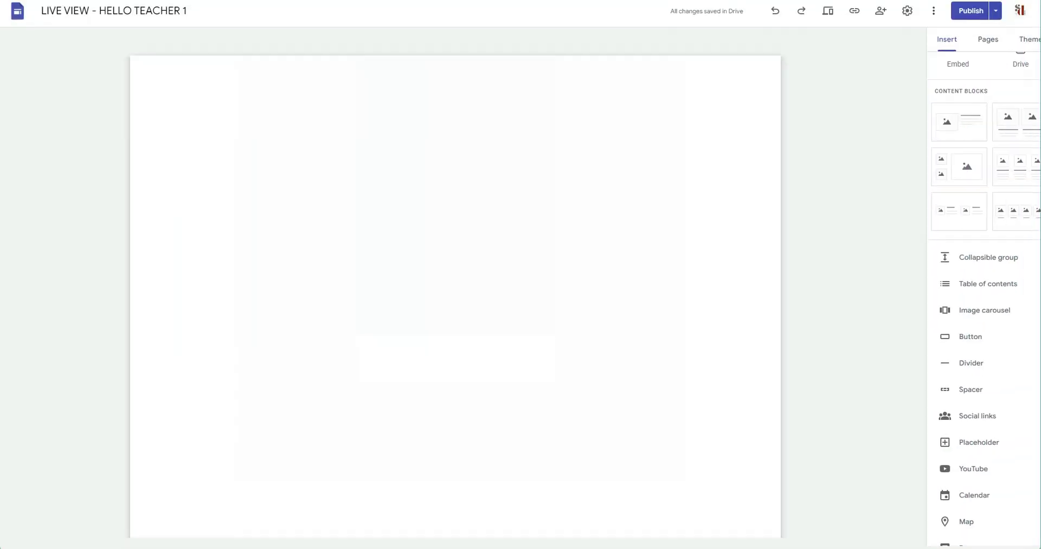
Reveal the column guides using the grouped 1 and 13 column, and select text box 16 beneath number 11.
scroll(378, 363, down, 2)
scroll(365, 348, up, 2)
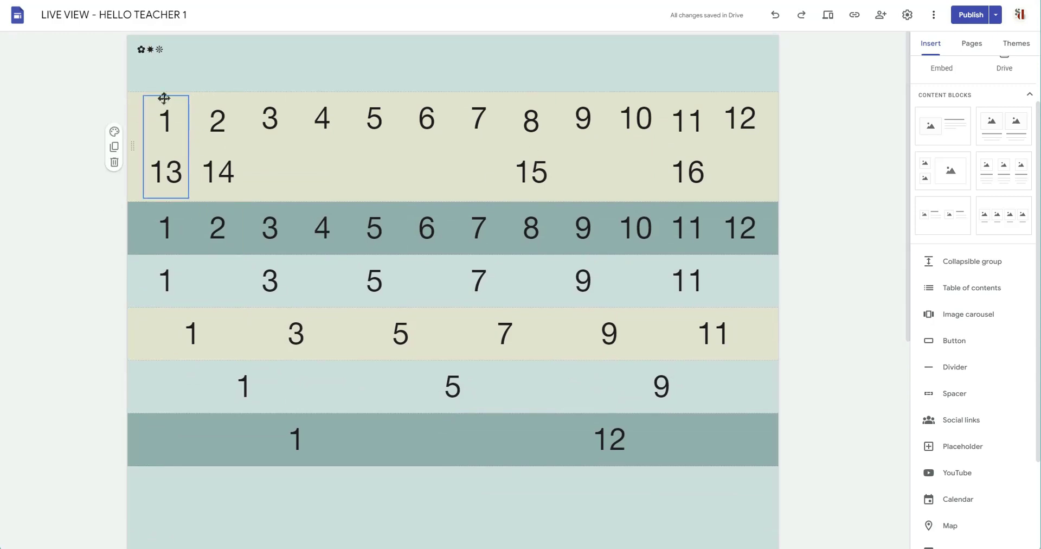
drag(163, 98, 172, 176)
drag(174, 102, 135, 130)
drag(167, 137, 168, 138)
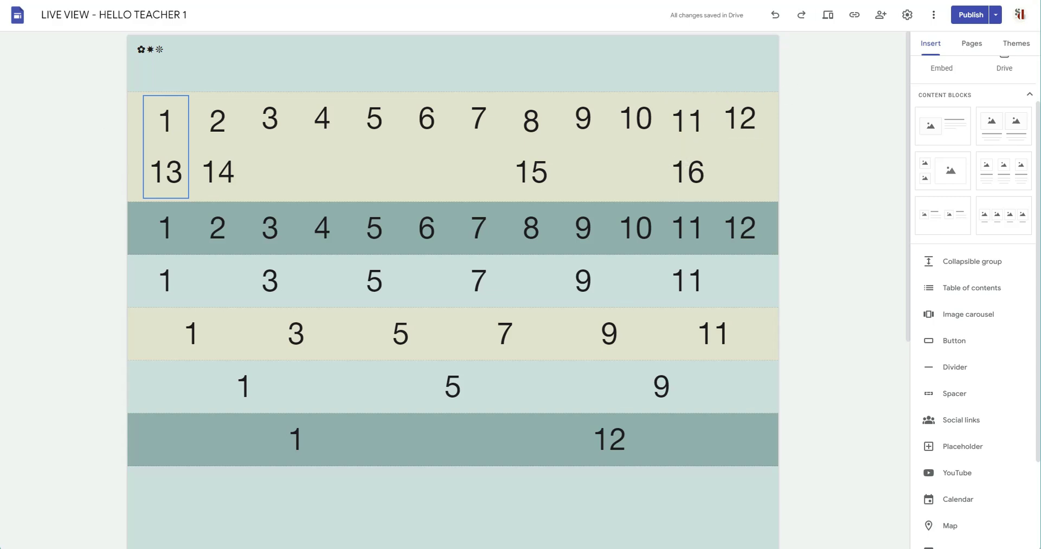
click(688, 172)
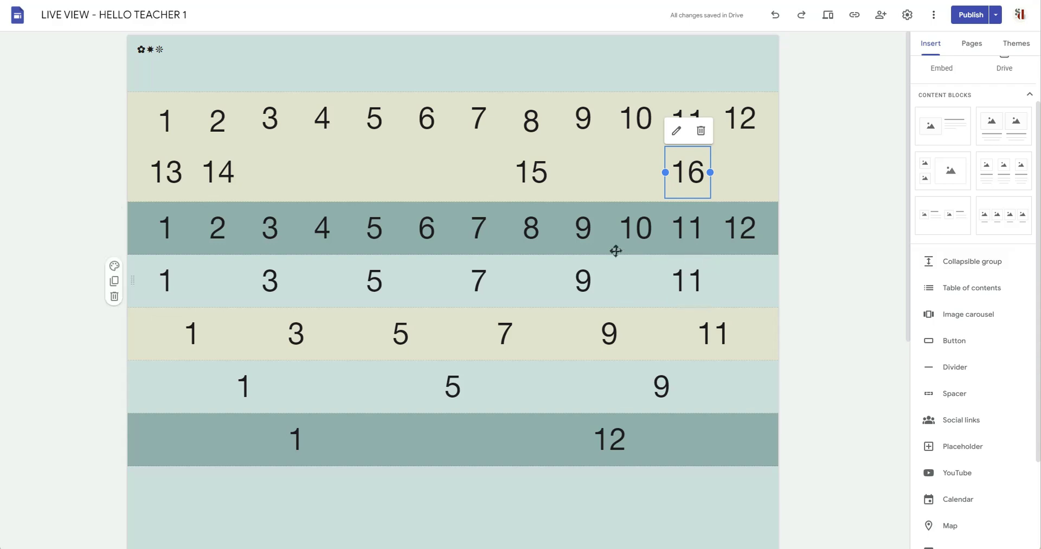